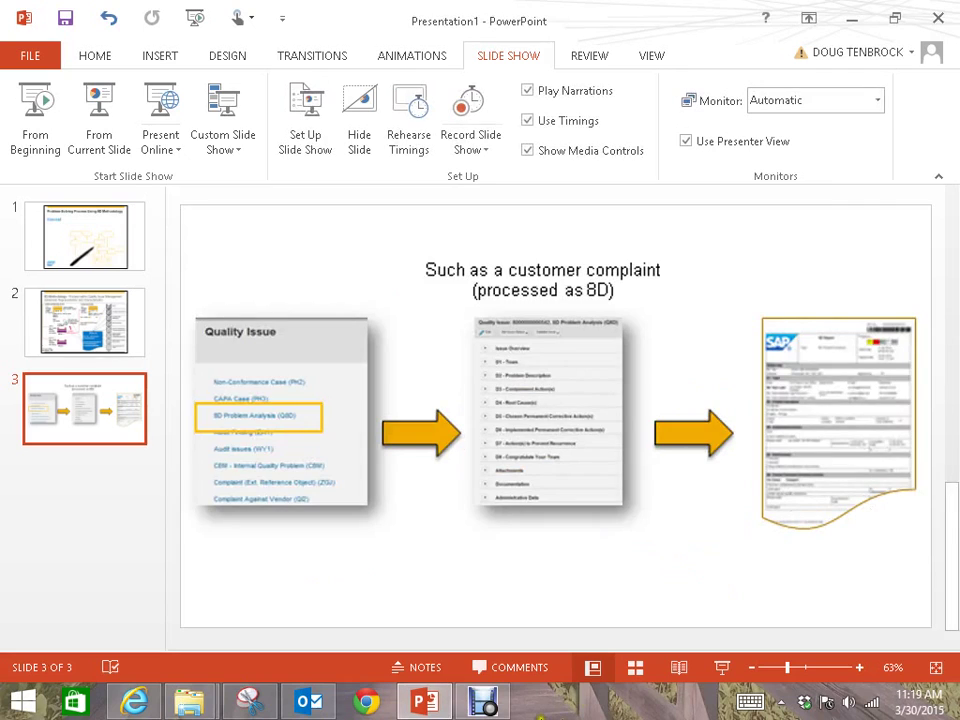
- Bring the SAP Business Client home page forward and choose Create > Quality Issue (Advanced)
{"action": "left_click", "coordinate": [140, 704]}
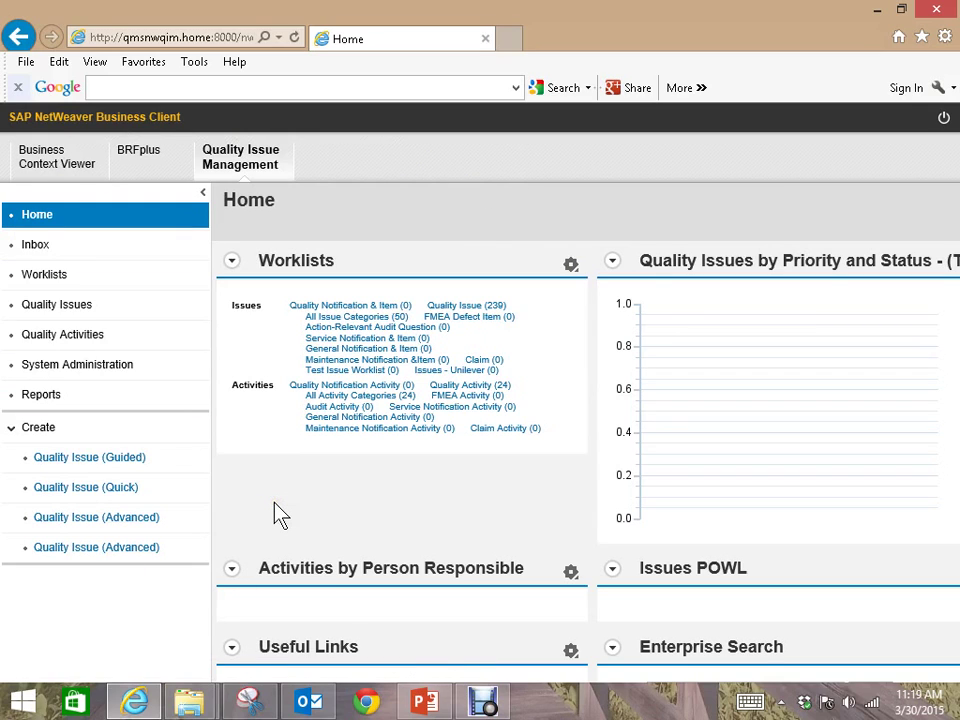
{"action": "left_click", "coordinate": [115, 522]}
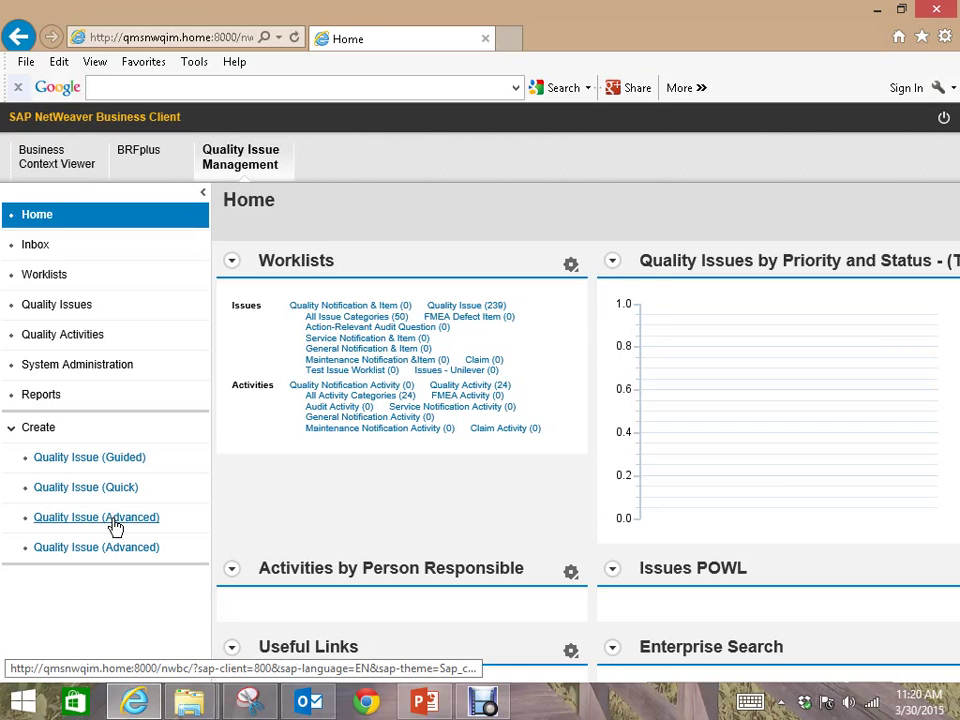
- Start a new advanced quality issue and maximize its popup window
{"action": "left_click", "coordinate": [116, 526]}
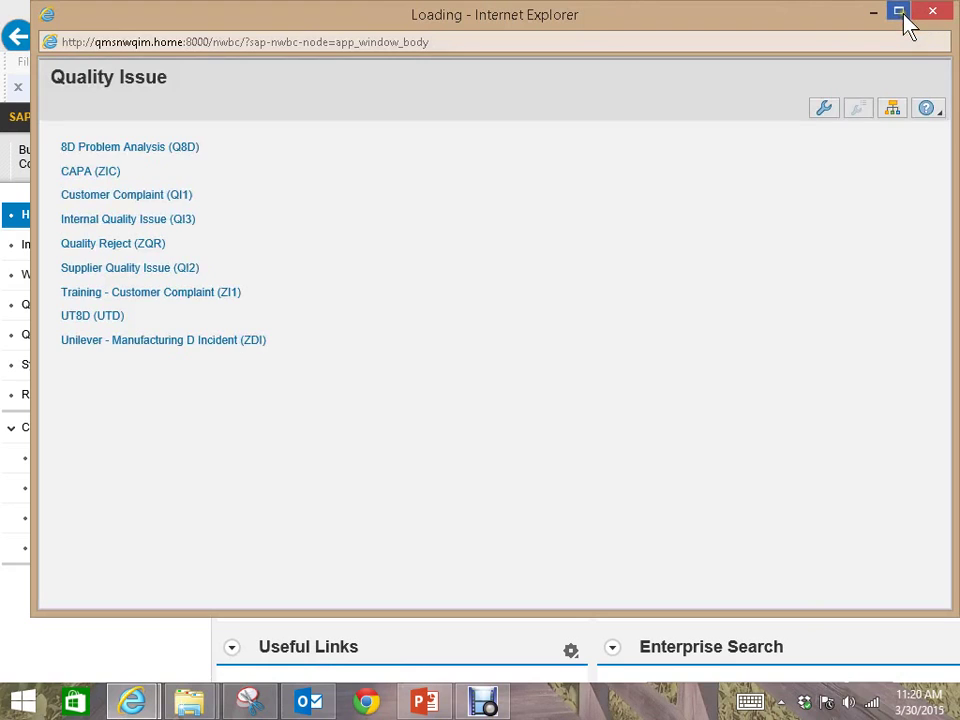
{"action": "left_click", "coordinate": [902, 16]}
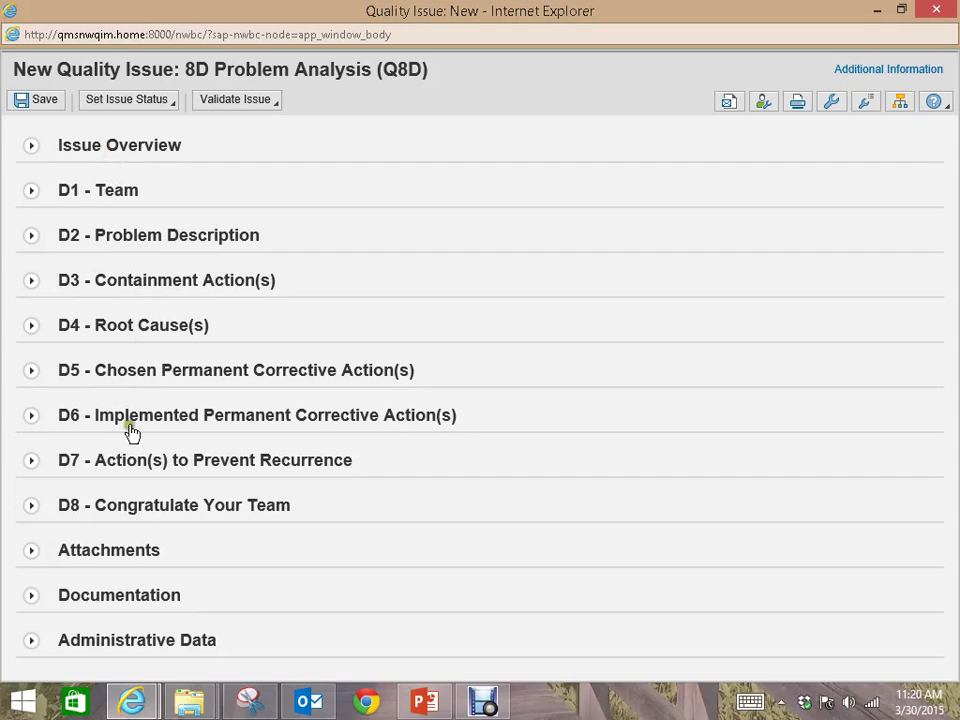
{"action": "left_click", "coordinate": [33, 147]}
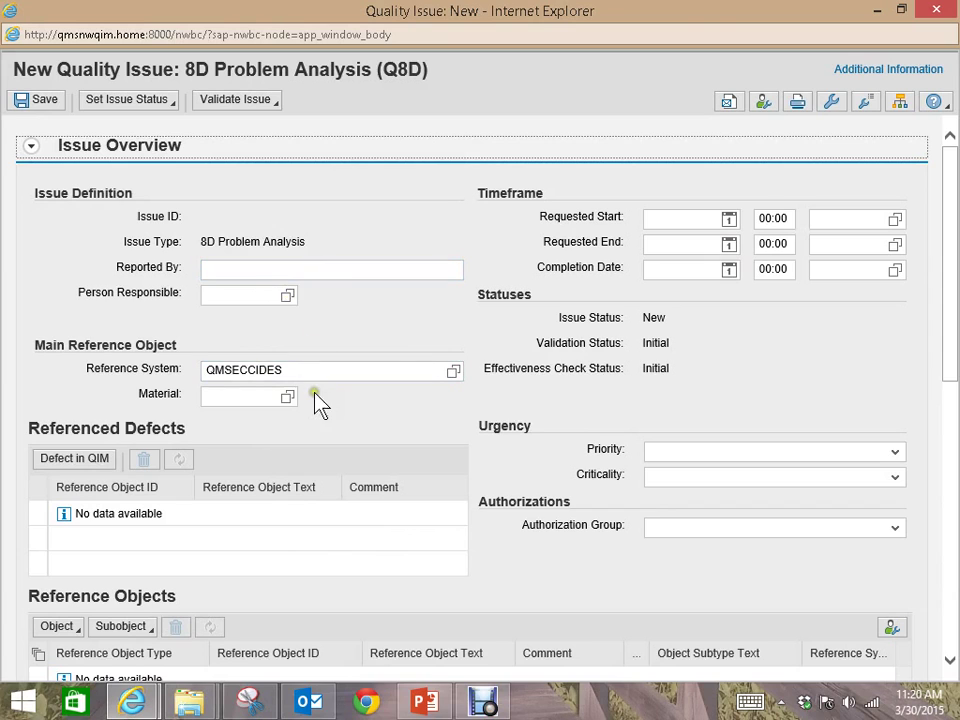
{"action": "left_click", "coordinate": [31, 148]}
{"action": "left_click", "coordinate": [32, 194]}
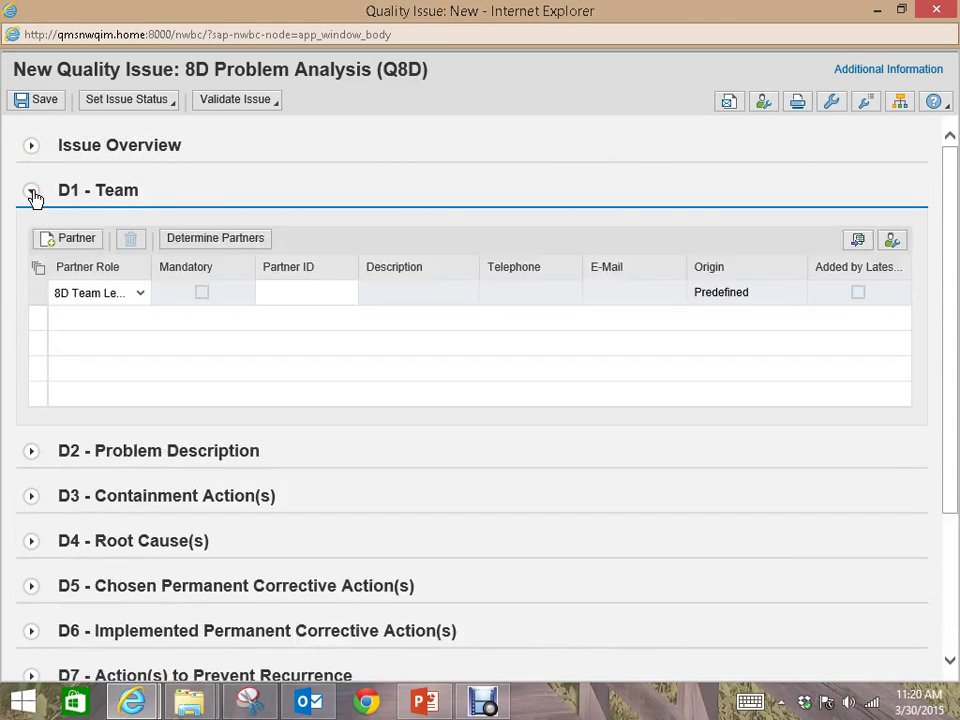
{"action": "left_click", "coordinate": [140, 294]}
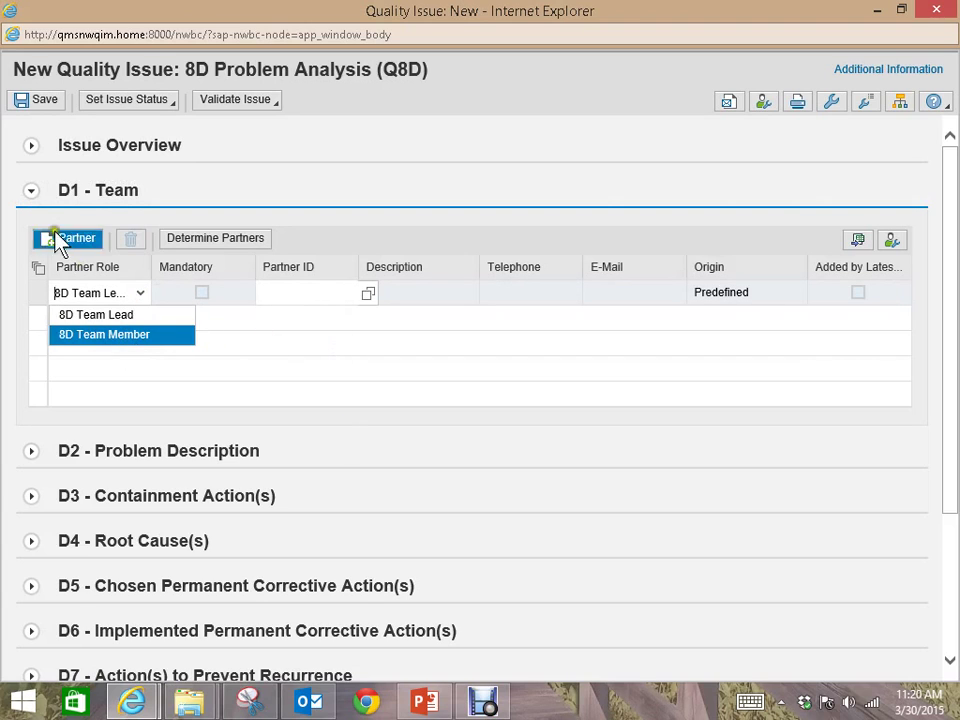
{"action": "left_click", "coordinate": [33, 198]}
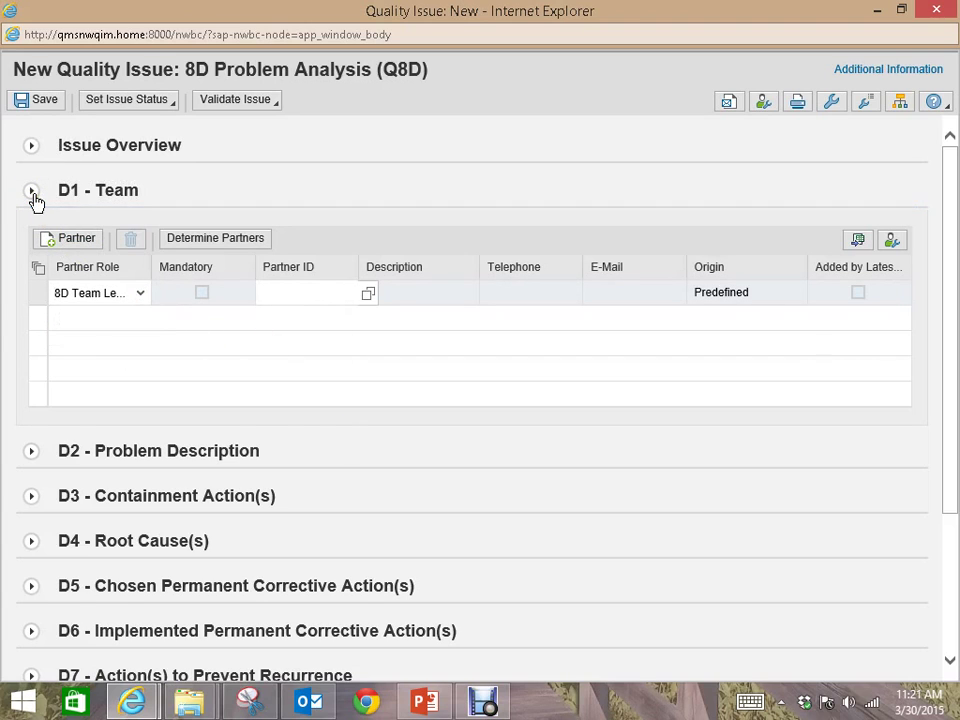
{"action": "left_click", "coordinate": [35, 200]}
{"action": "left_click", "coordinate": [31, 240]}
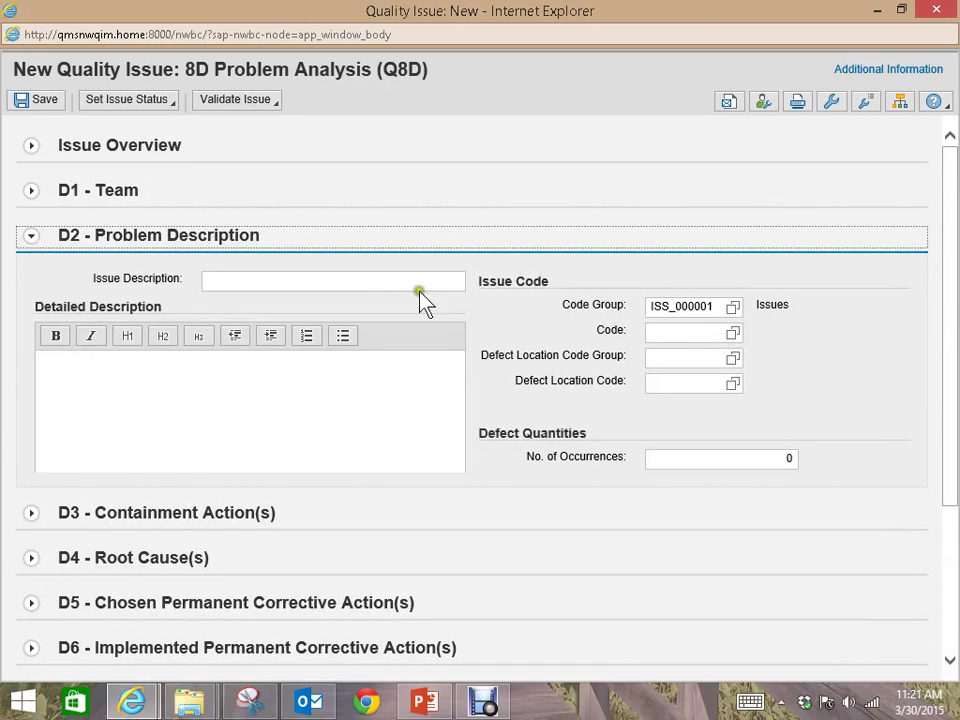
{"action": "left_click", "coordinate": [705, 359]}
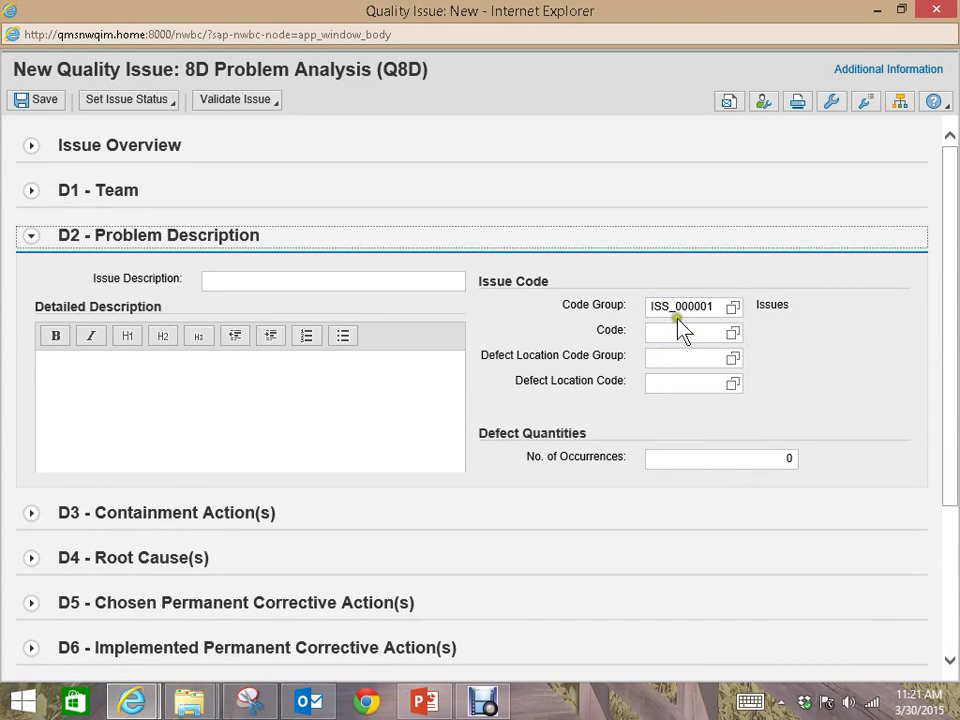
{"action": "left_click", "coordinate": [32, 240]}
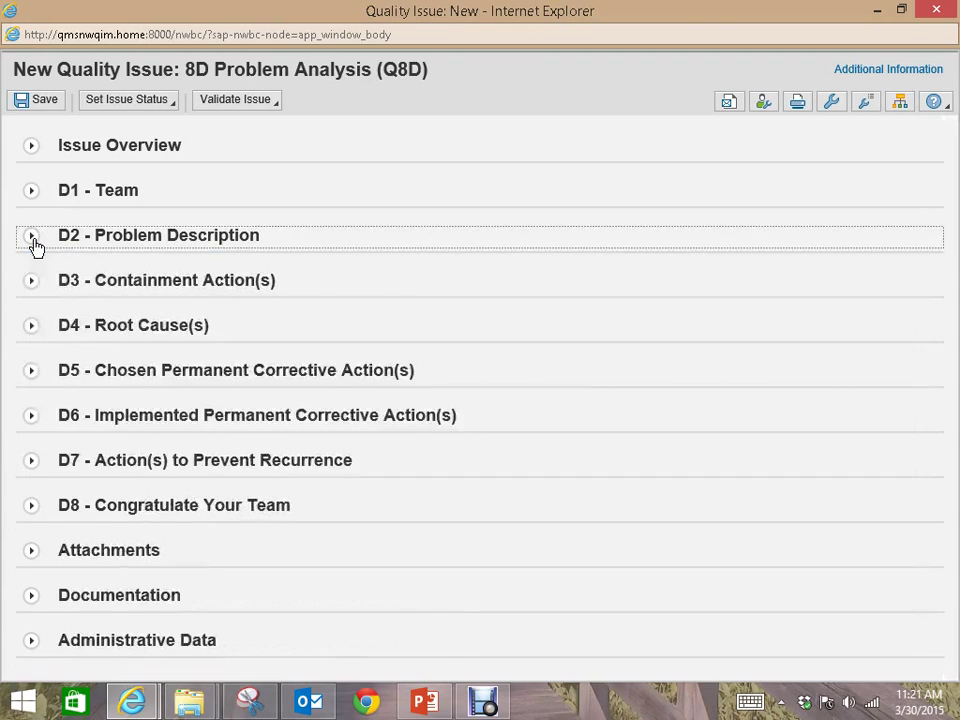
{"action": "left_click", "coordinate": [30, 285]}
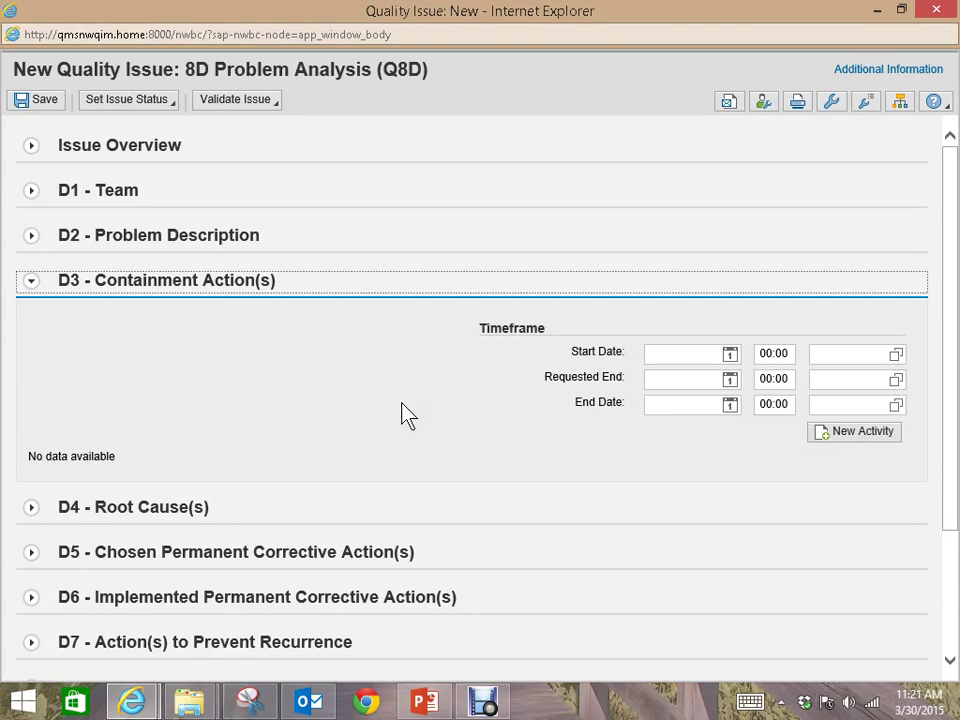
{"action": "left_click", "coordinate": [33, 285]}
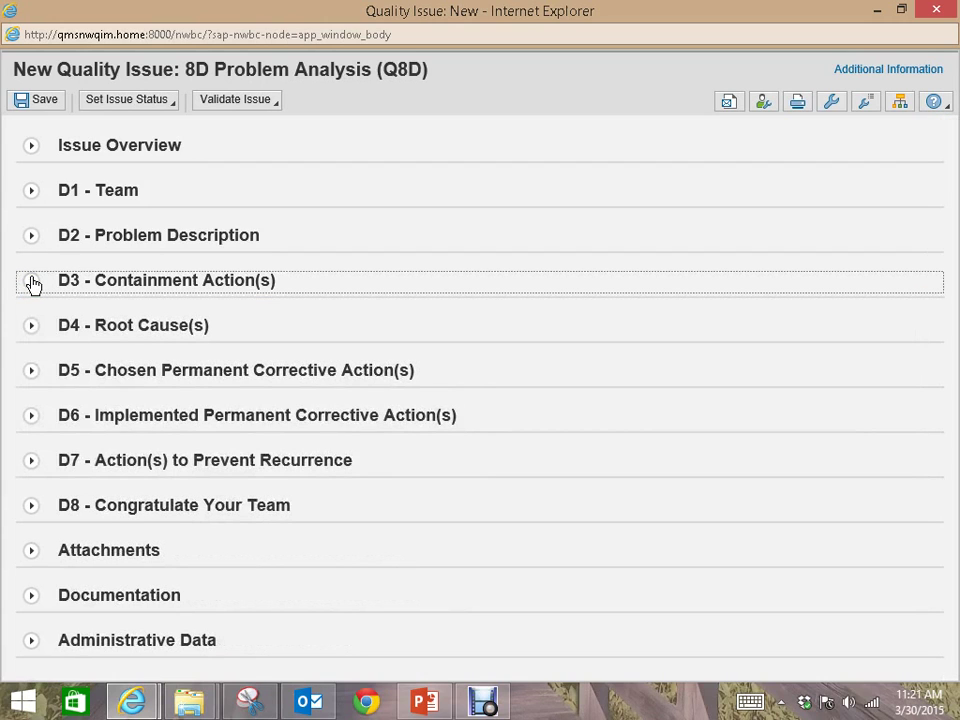
{"action": "left_click", "coordinate": [33, 333]}
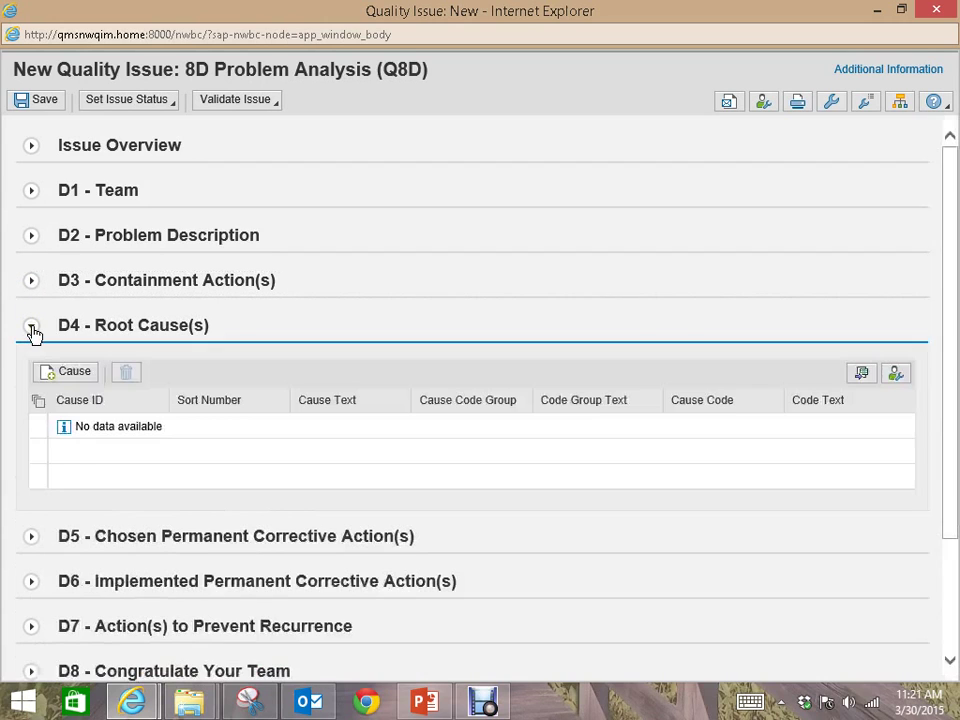
{"action": "left_click", "coordinate": [331, 423]}
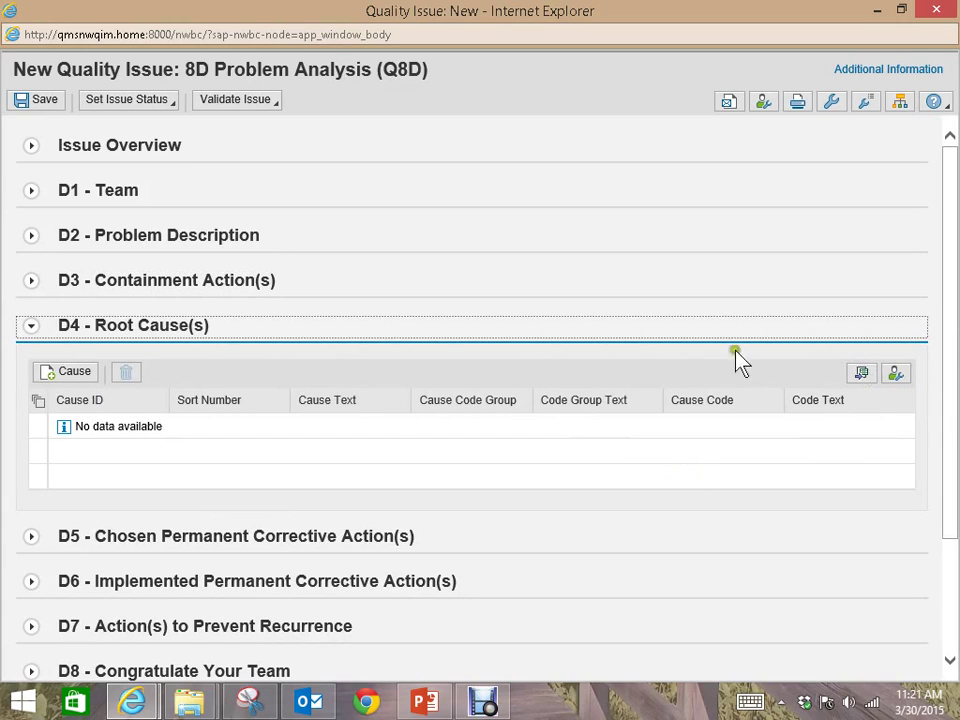
{"action": "left_click", "coordinate": [34, 337]}
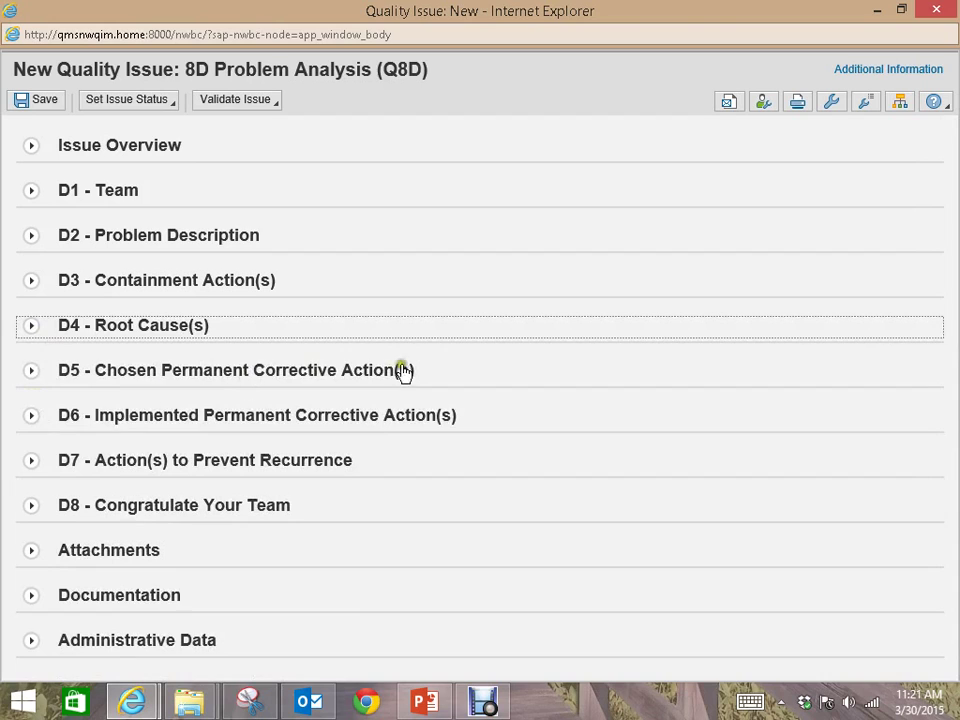
{"action": "left_click", "coordinate": [33, 374]}
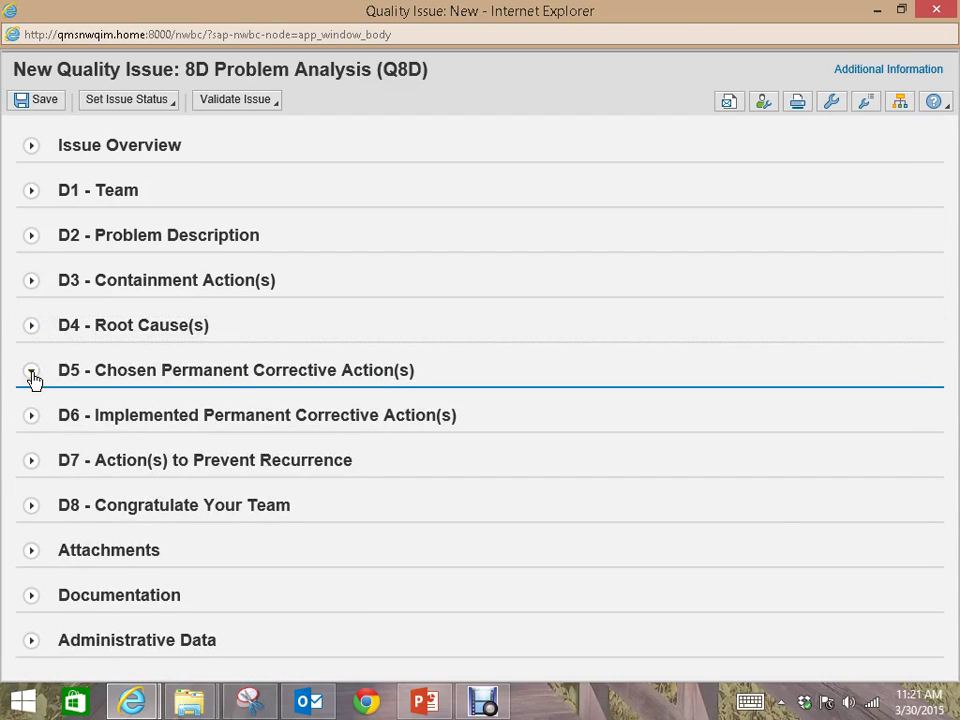
{"action": "left_click", "coordinate": [33, 375]}
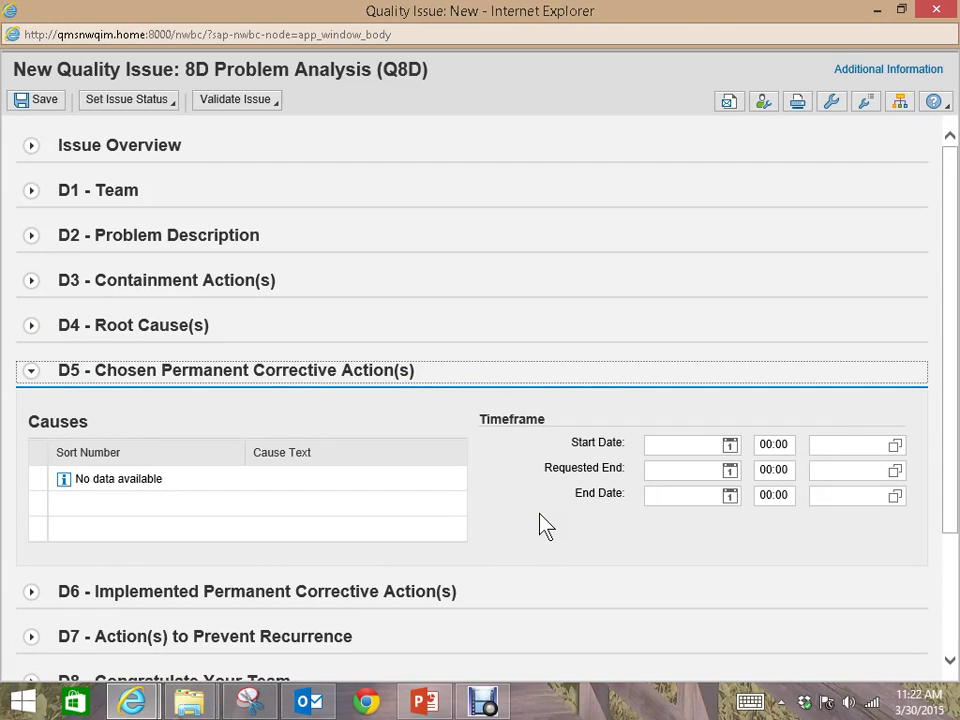
{"action": "left_click", "coordinate": [29, 375]}
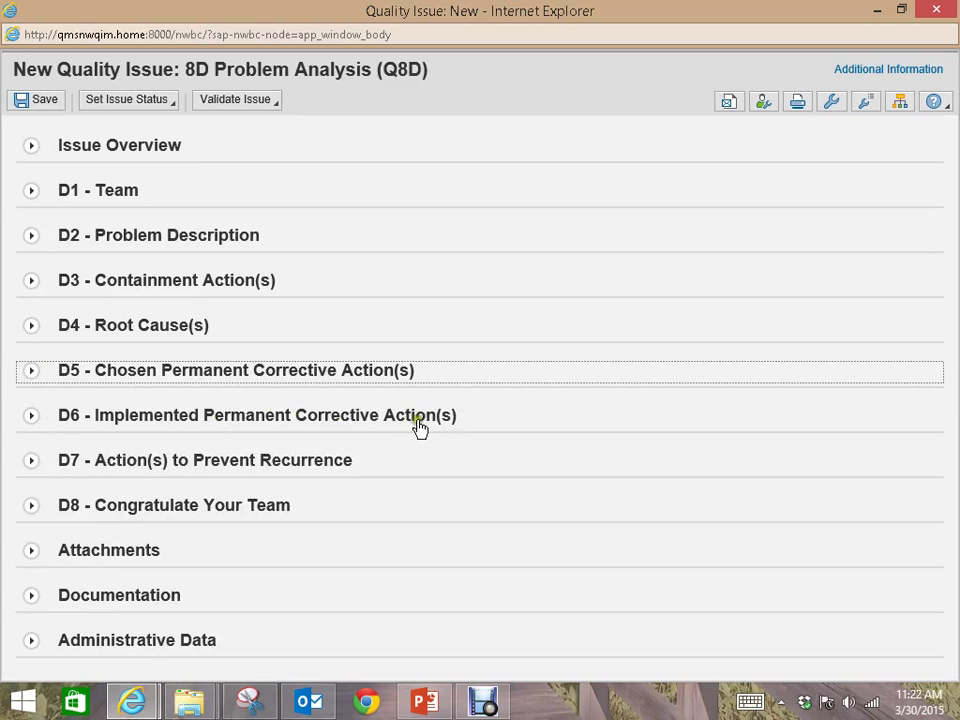
{"action": "left_click", "coordinate": [31, 420]}
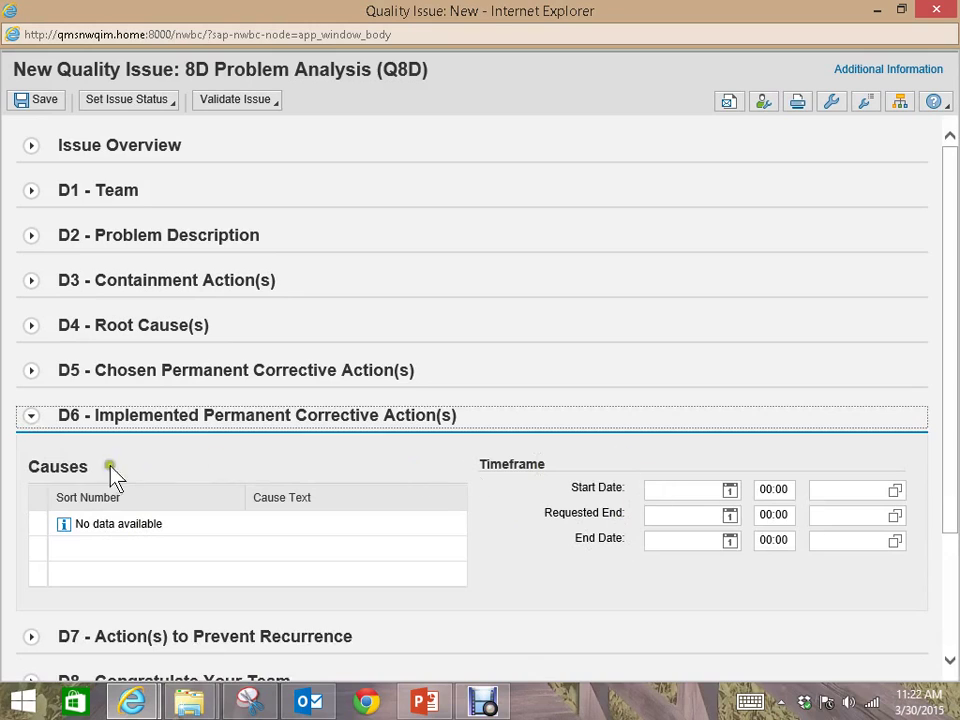
{"action": "left_click", "coordinate": [31, 426]}
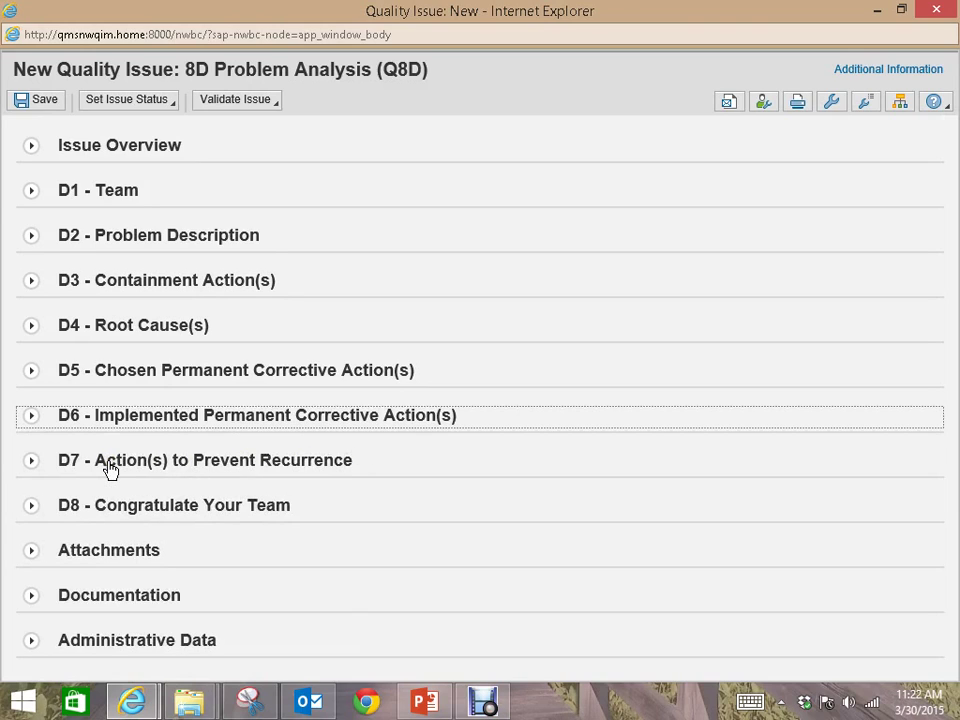
{"action": "left_click", "coordinate": [31, 460]}
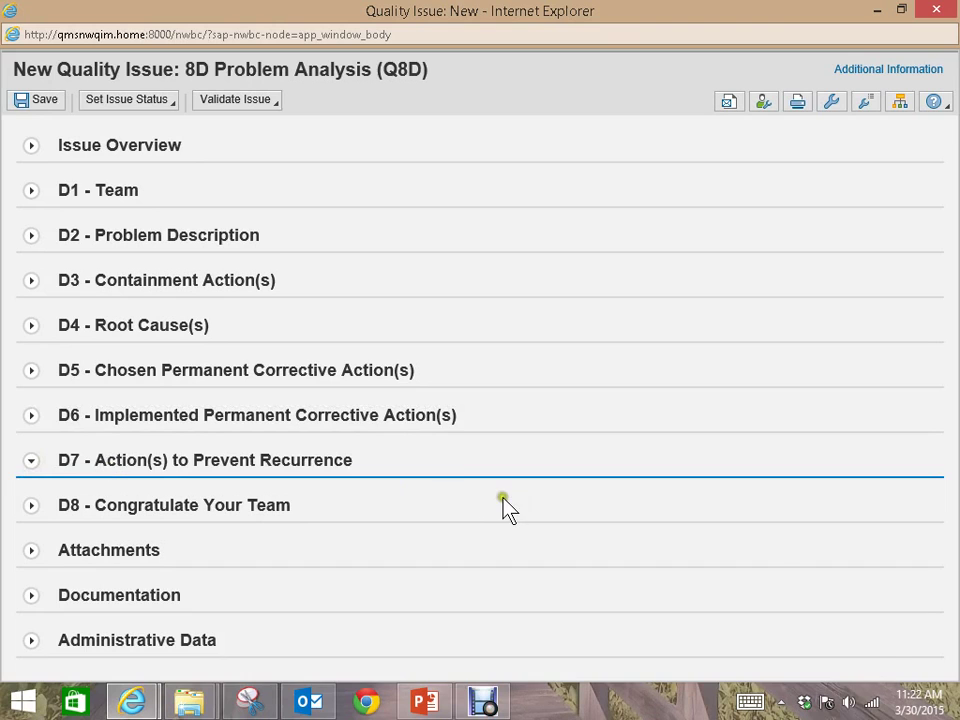
{"action": "scroll", "coordinate": [505, 510], "scroll_direction": "down", "scroll_amount": 3}
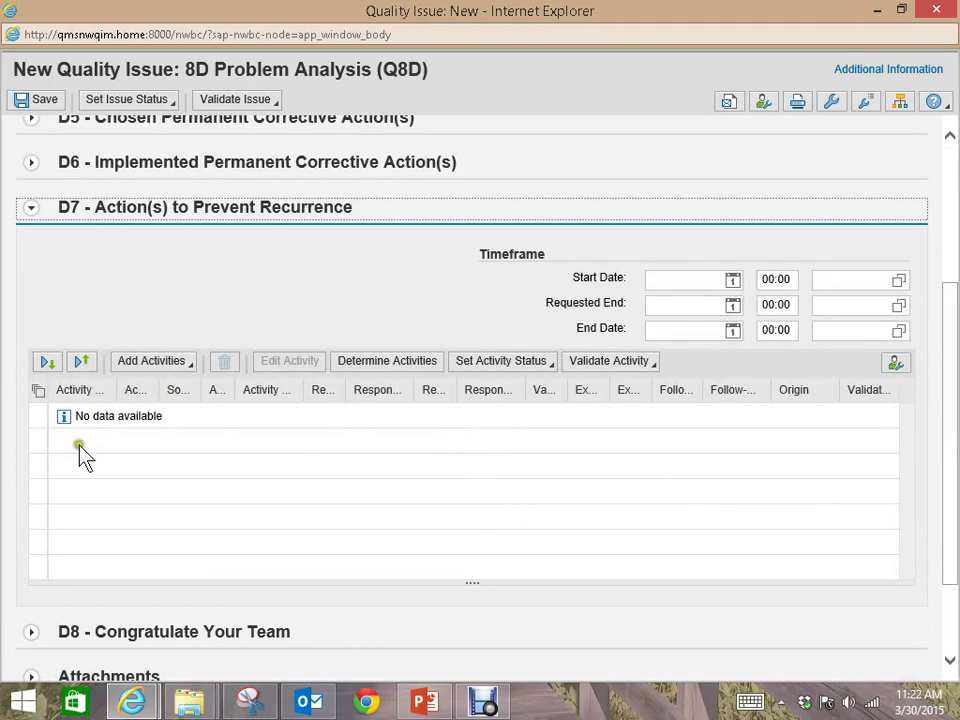
{"action": "left_click", "coordinate": [288, 373]}
{"action": "left_click", "coordinate": [31, 209]}
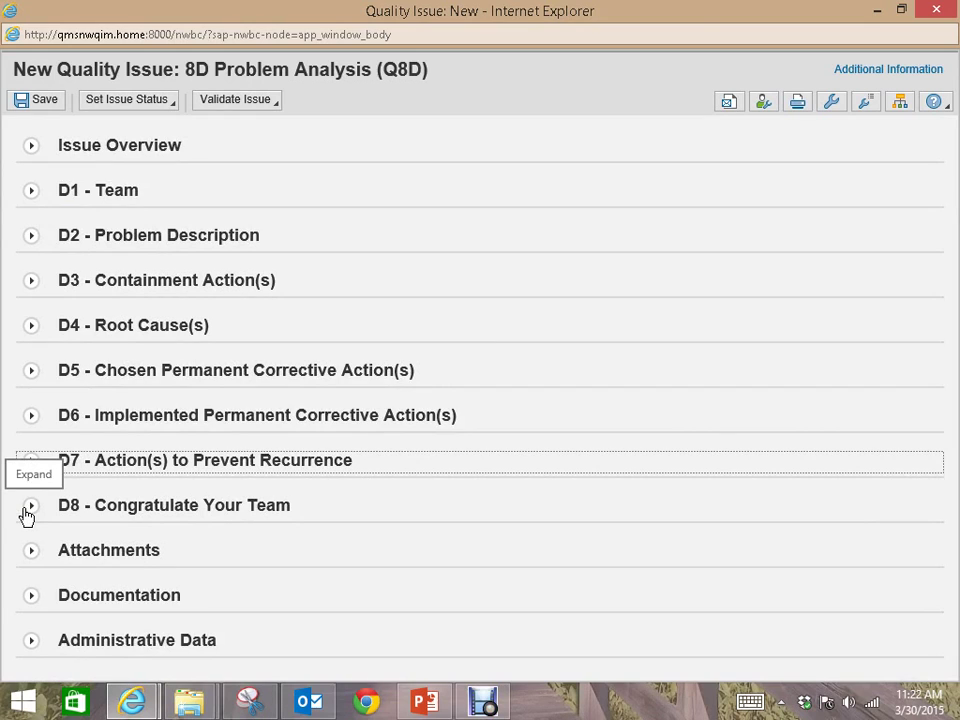
{"action": "left_click", "coordinate": [29, 507]}
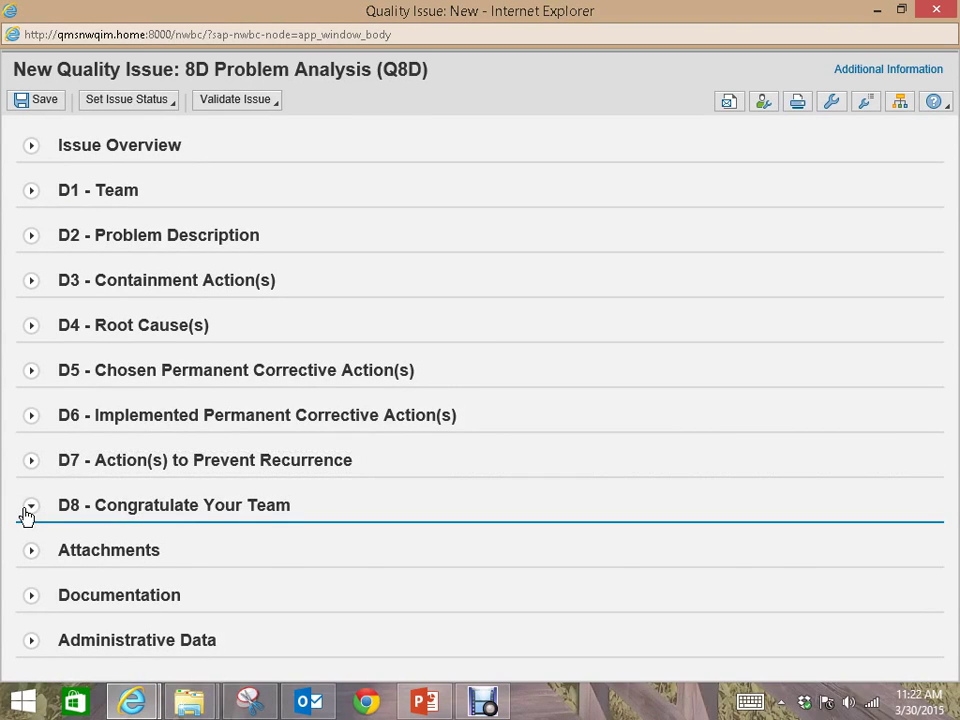
{"action": "scroll", "coordinate": [580, 450], "scroll_direction": "down", "scroll_amount": 2}
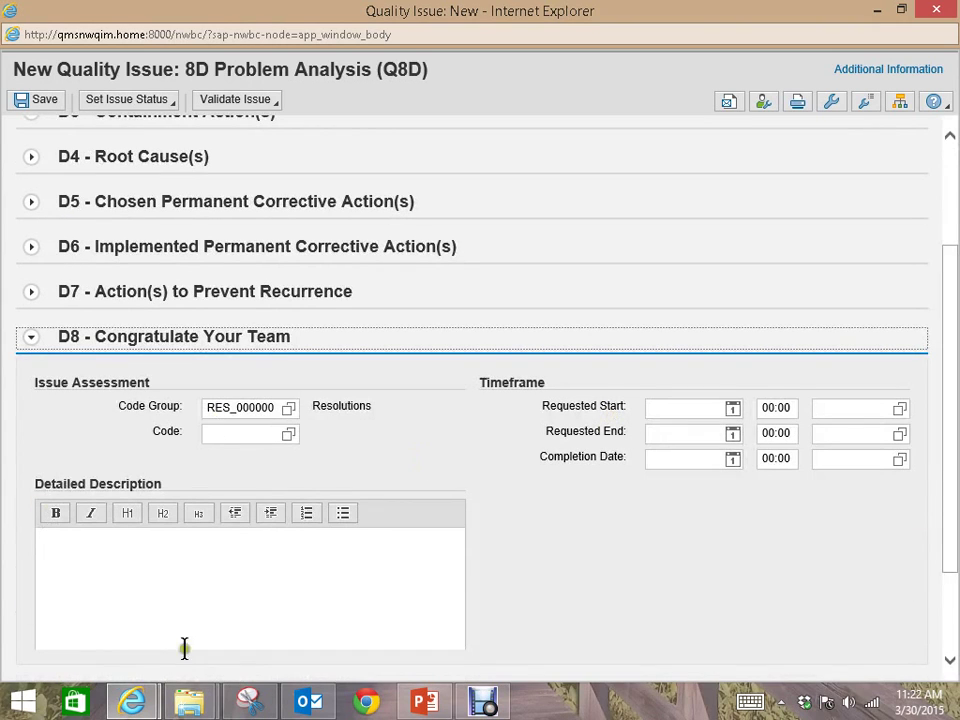
{"action": "left_click", "coordinate": [28, 341]}
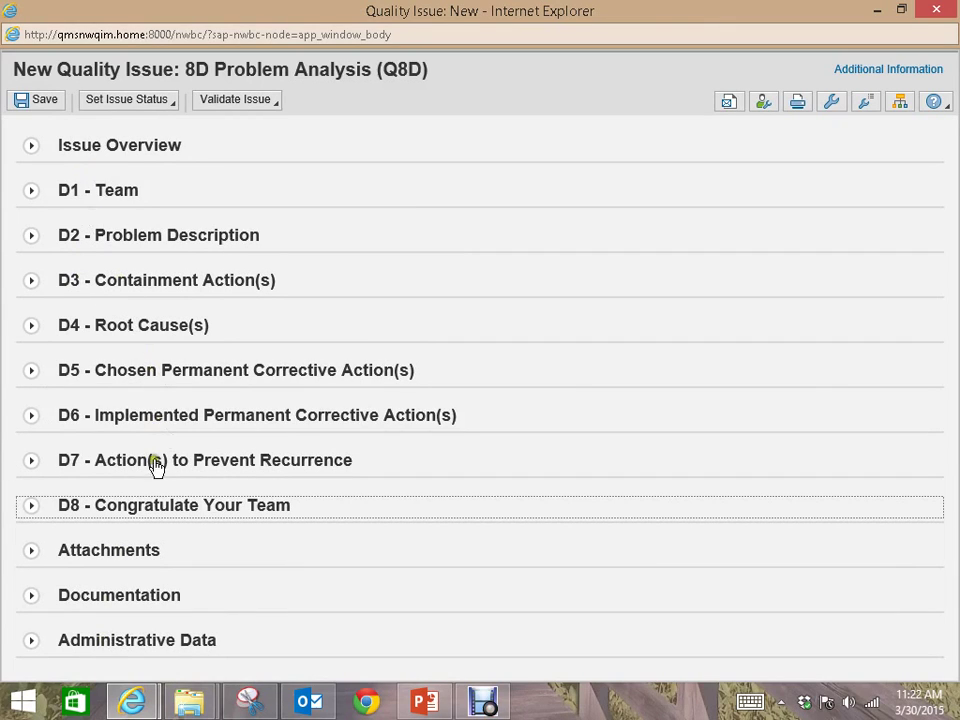
{"action": "left_click", "coordinate": [33, 552]}
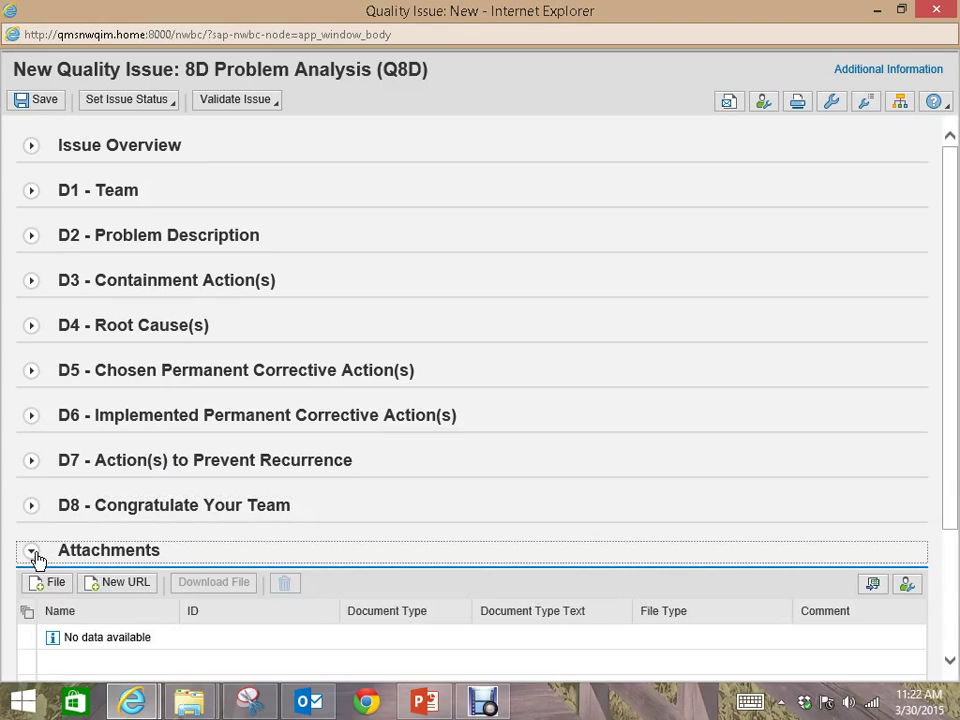
{"action": "left_click", "coordinate": [33, 553]}
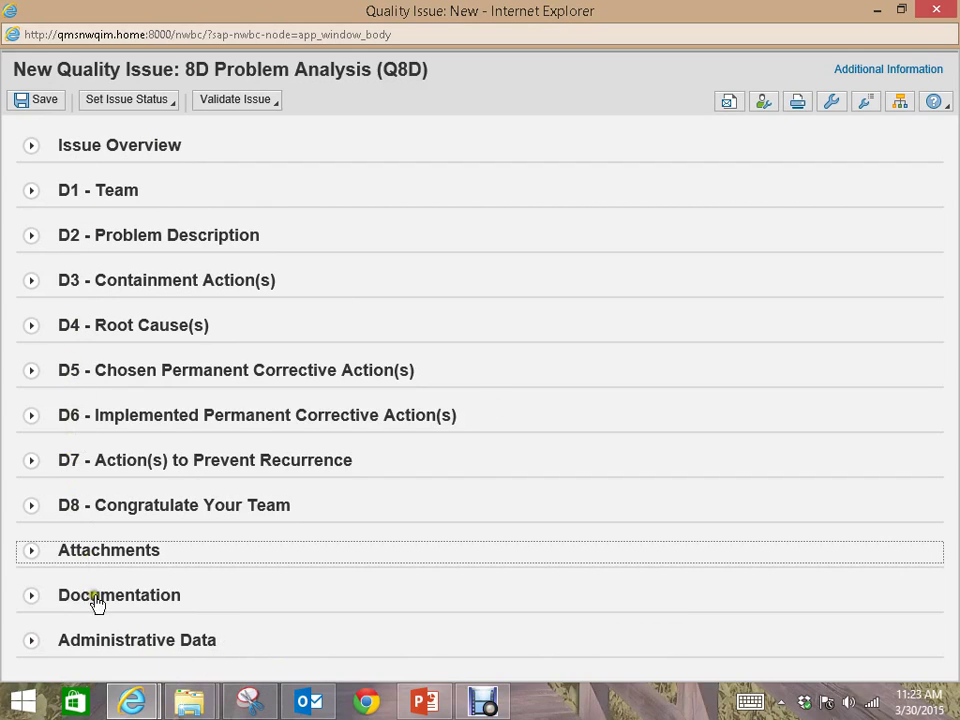
- Make the section layout Stackable, merge all sections into stack 1, and save the personalization
{"action": "left_click", "coordinate": [765, 105]}
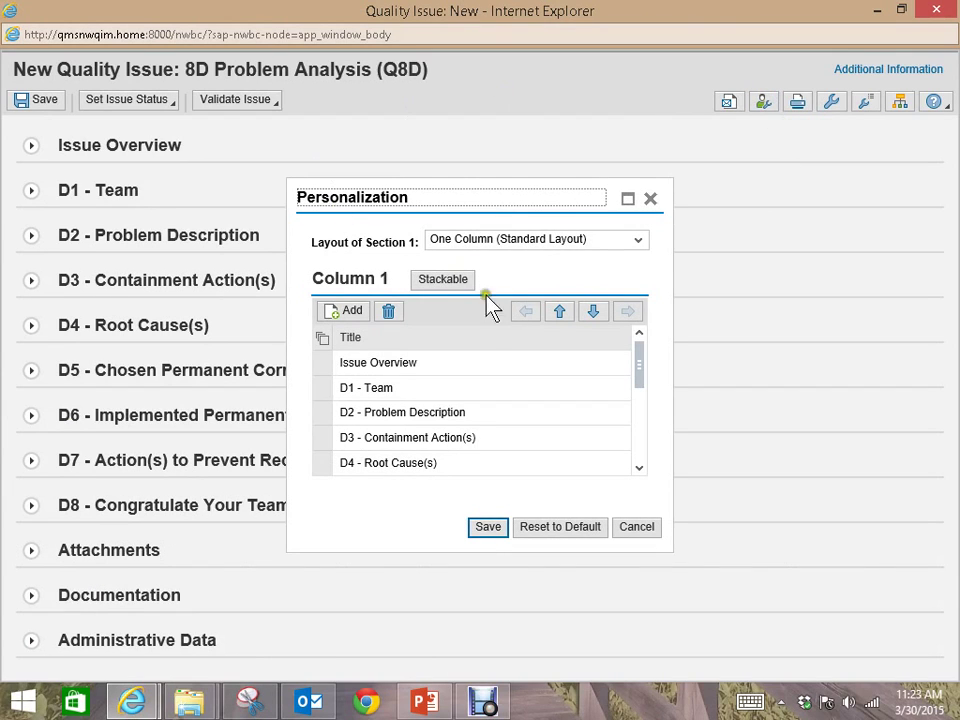
{"action": "left_click", "coordinate": [456, 284]}
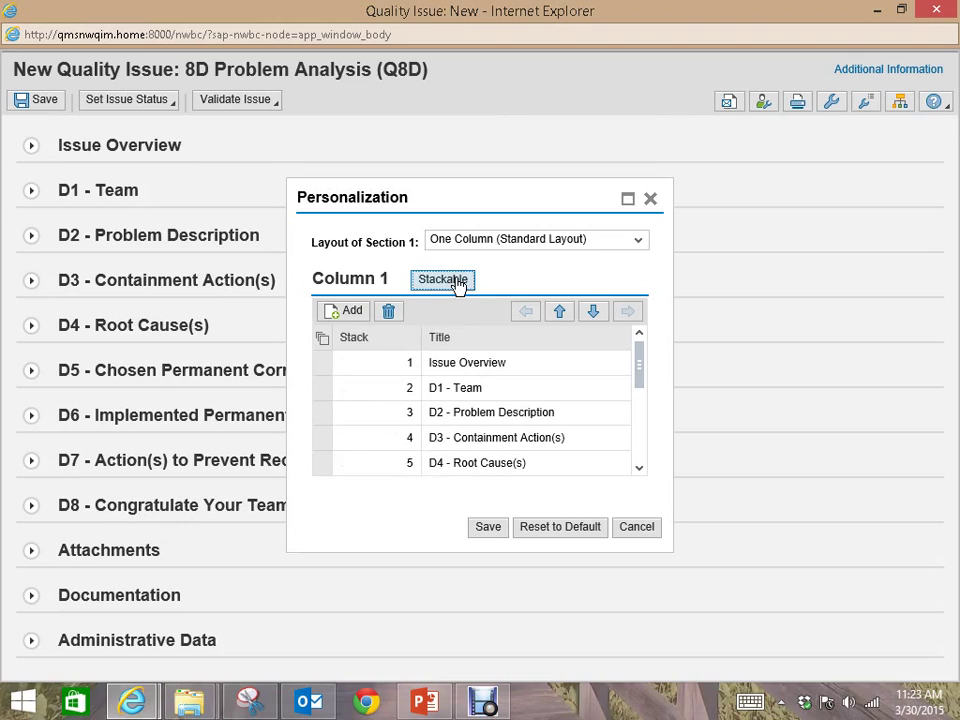
{"action": "left_click", "coordinate": [323, 339]}
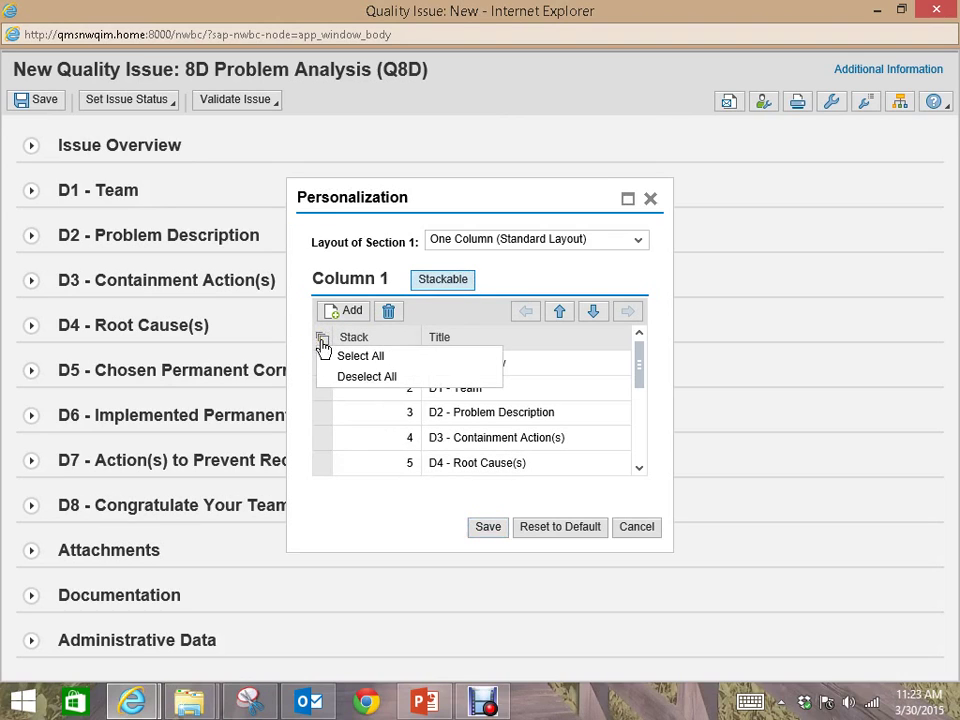
{"action": "left_click", "coordinate": [383, 357]}
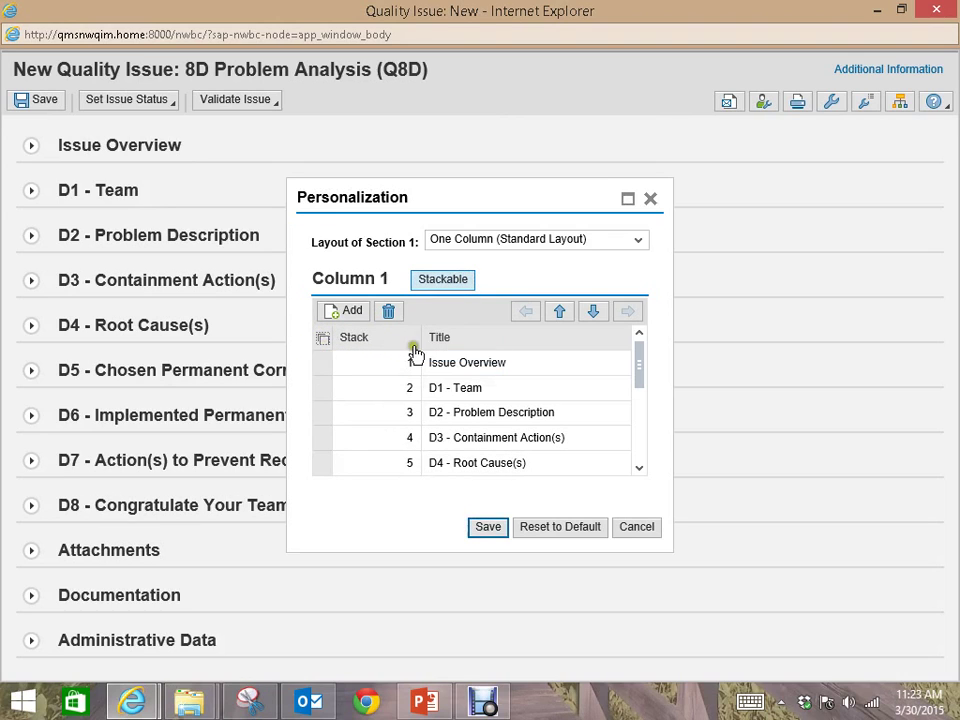
{"action": "left_click", "coordinate": [560, 318]}
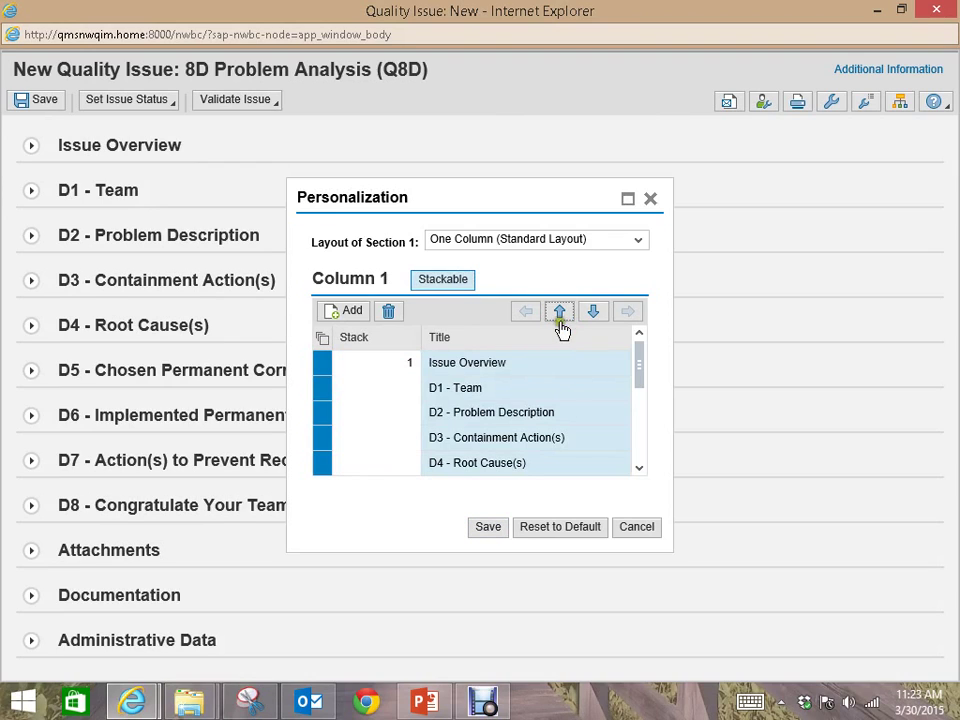
{"action": "left_click", "coordinate": [490, 532]}
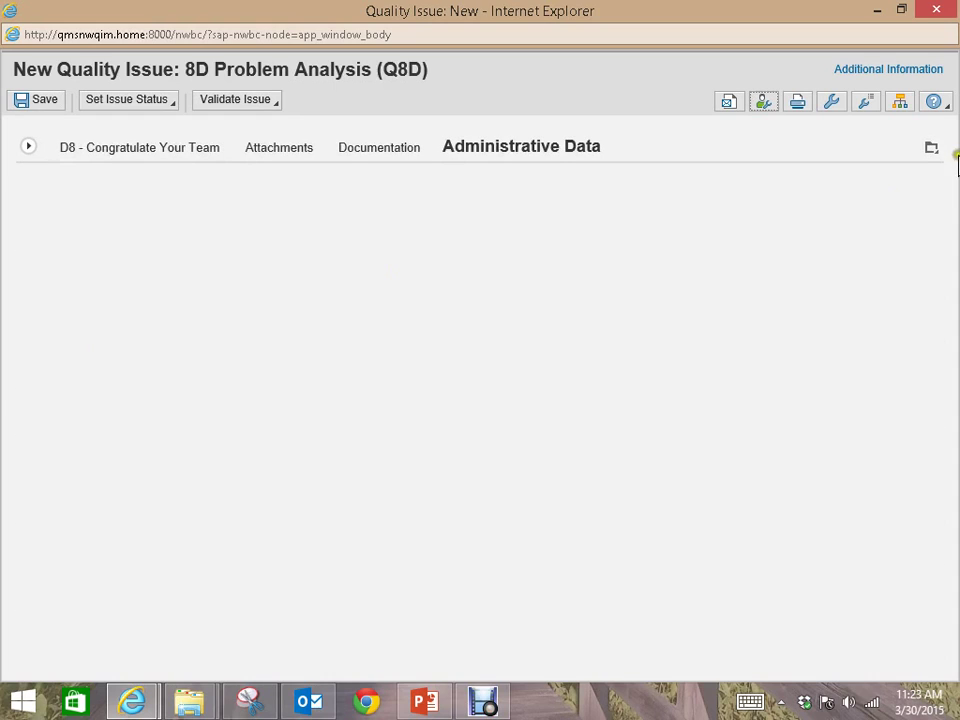
- Choose Issue Overview from the list of section tabs
{"action": "left_click", "coordinate": [934, 155]}
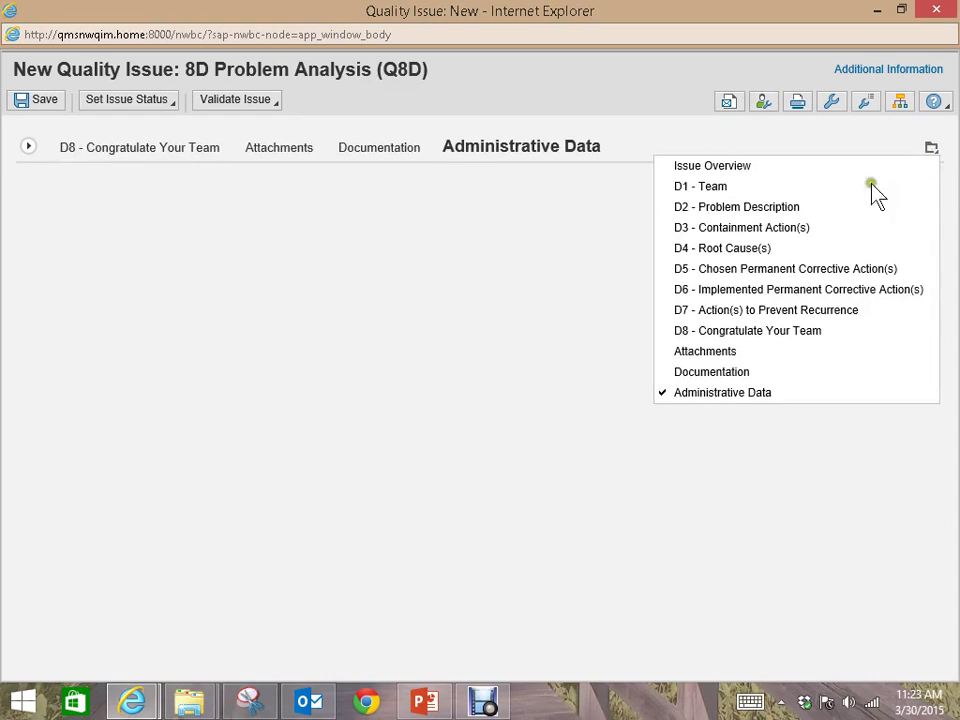
{"action": "left_click", "coordinate": [704, 168]}
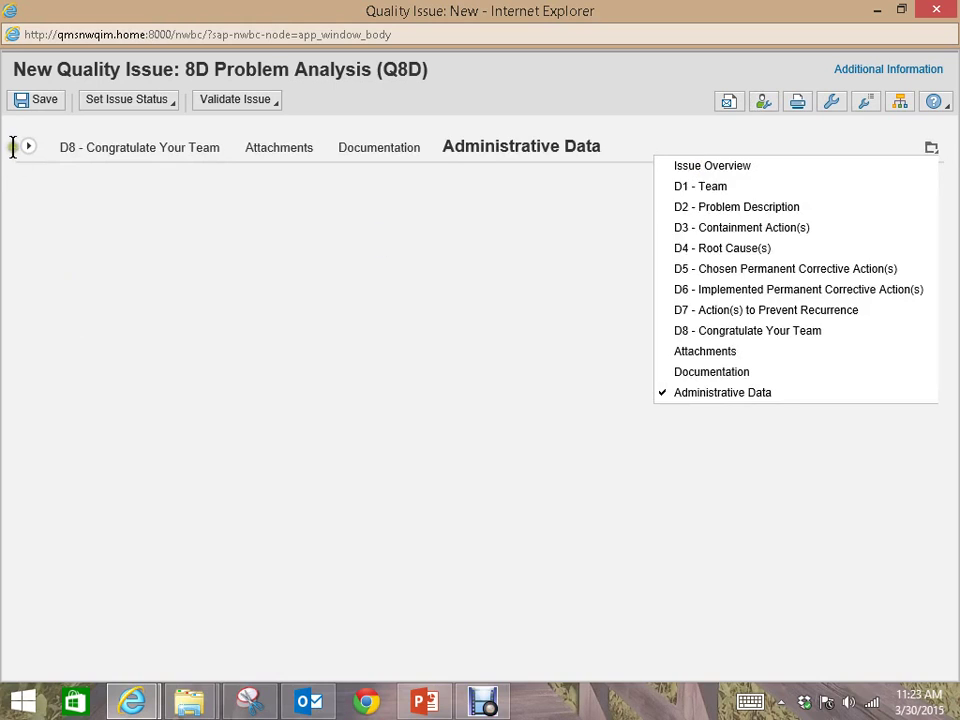